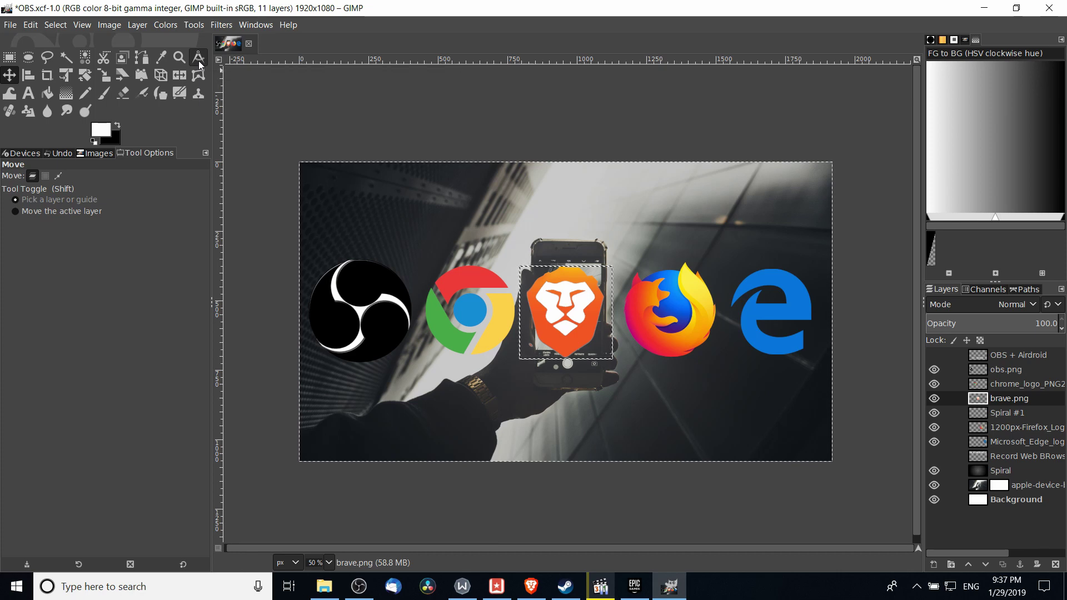
Select the Measure tool and zoom the logo banner to 100% actual size
{"action": "left_click", "coordinate": [198, 59]}
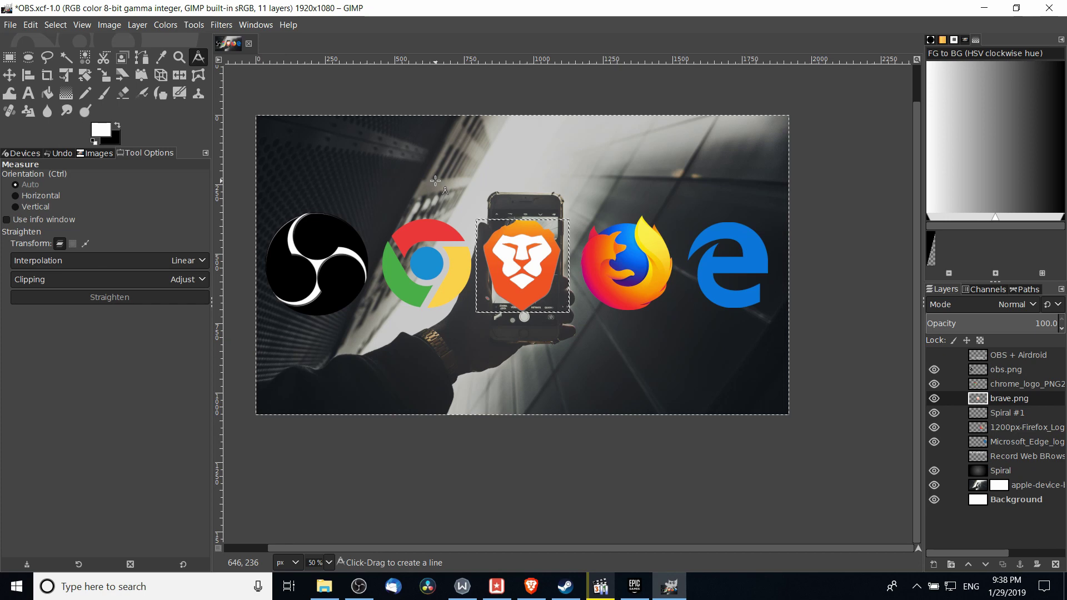
{"action": "key", "text": "shift+j"}
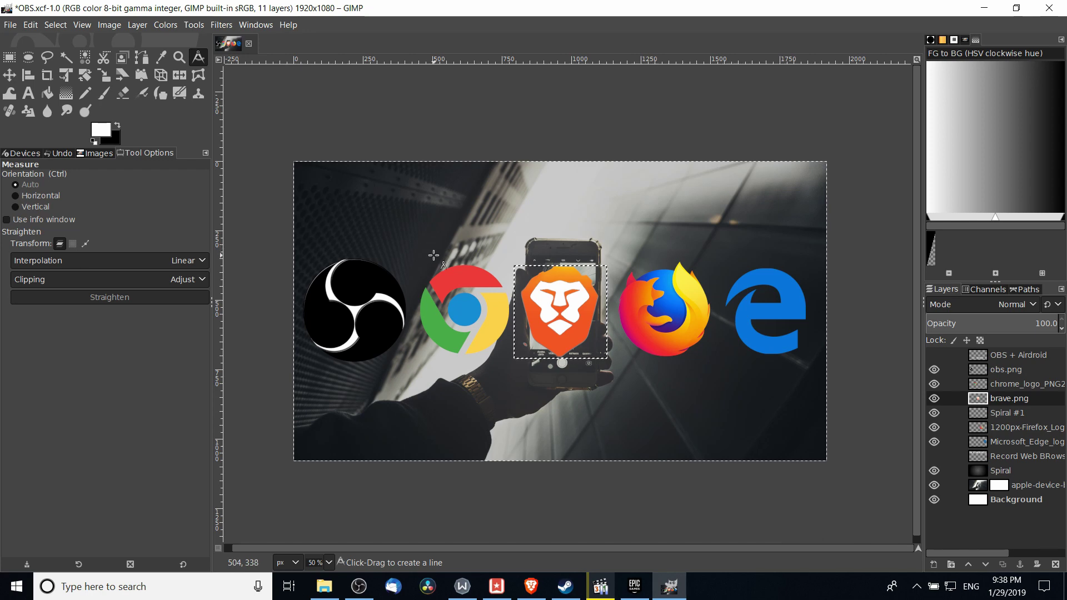
{"action": "scroll", "coordinate": [439, 258], "scroll_direction": "left", "scroll_amount": 5}
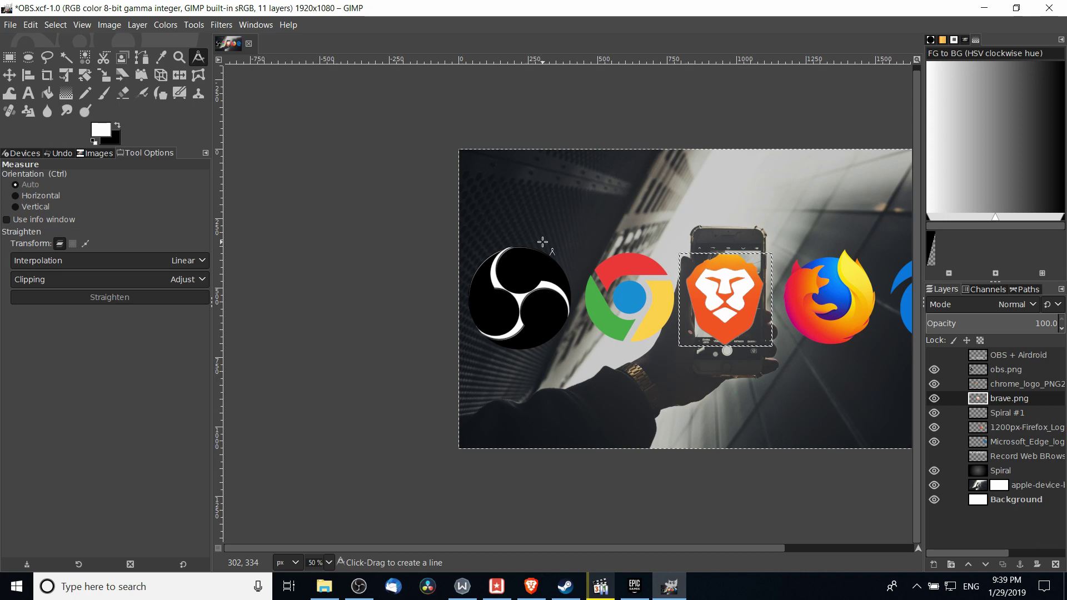
{"action": "key", "text": "plus"}
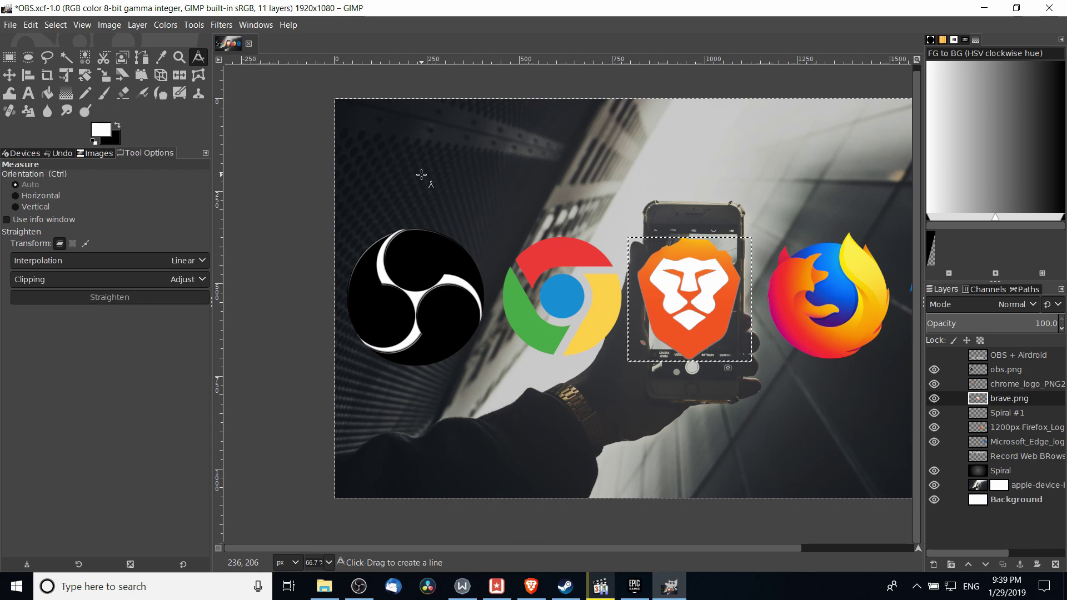
{"action": "key", "text": "1"}
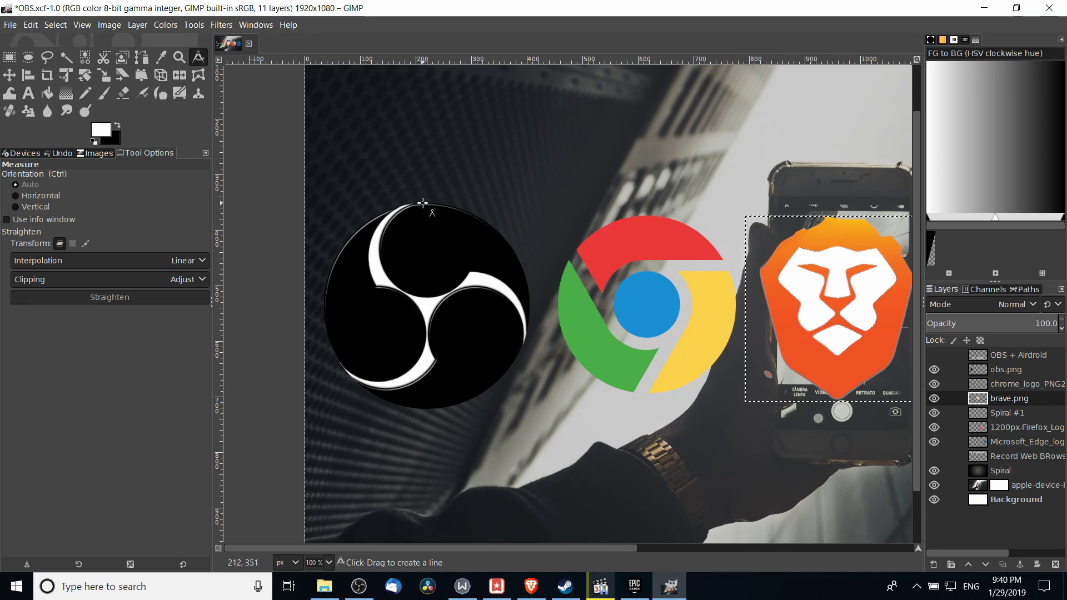
Draw a vertical measuring line down across the OBS circle and zoom in on its edge
{"action": "mouse_move", "coordinate": [423, 204]}
{"action": "left_mouse_down"}
{"action": "mouse_move", "coordinate": [457, 256]}
{"action": "mouse_move", "coordinate": [425, 319]}
{"action": "mouse_move", "coordinate": [424, 414]}
{"action": "mouse_move", "coordinate": [409, 409]}
{"action": "left_mouse_up"}
{"action": "scroll", "coordinate": [464, 233], "scroll_direction": "left", "scroll_amount": 2}
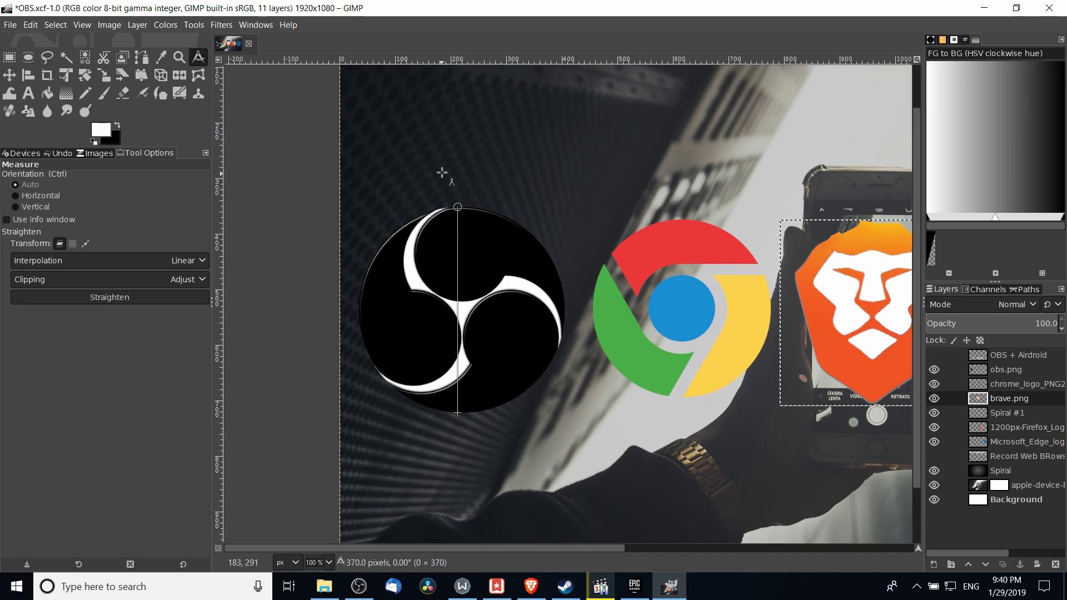
{"action": "scroll", "coordinate": [468, 201], "scroll_direction": "up", "scroll_amount": 1}
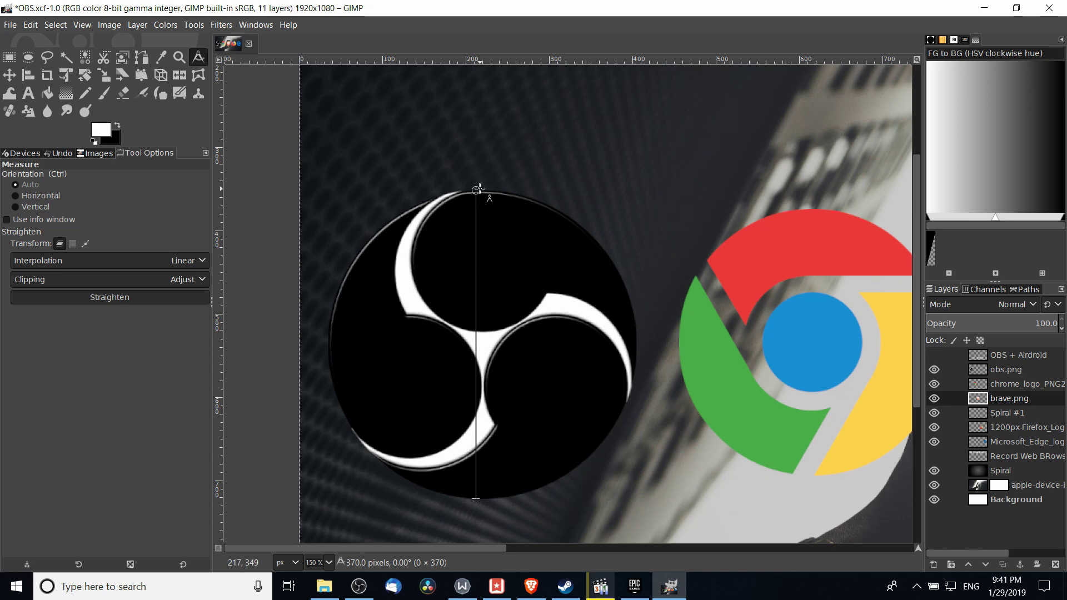
{"action": "scroll", "coordinate": [483, 188], "scroll_direction": "up", "scroll_amount": 8}
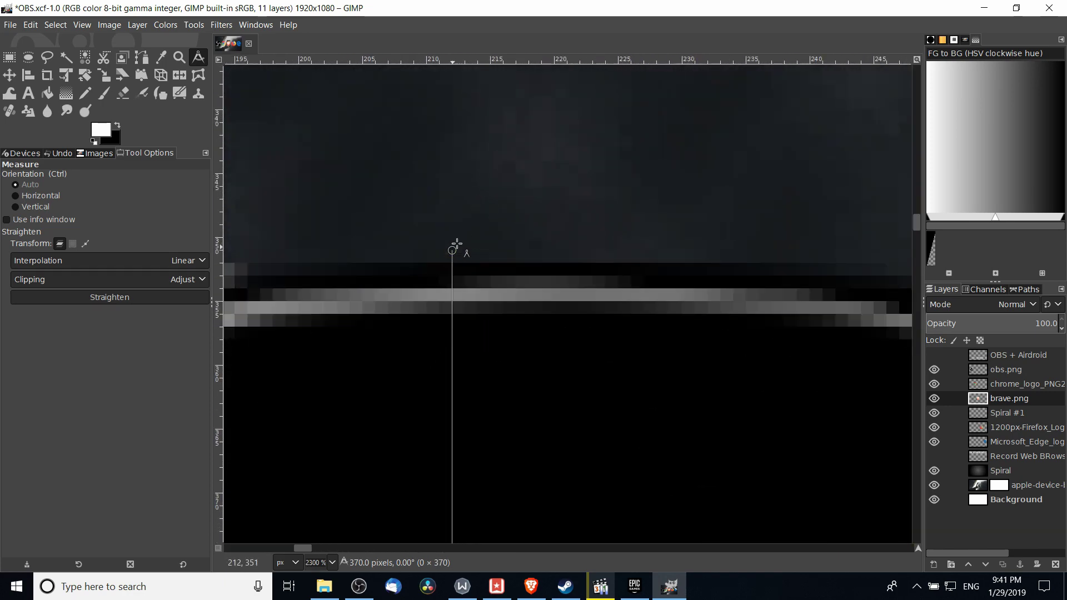
{"action": "left_click_drag", "start_coordinate": [535, 270], "coordinate": [597, 276]}
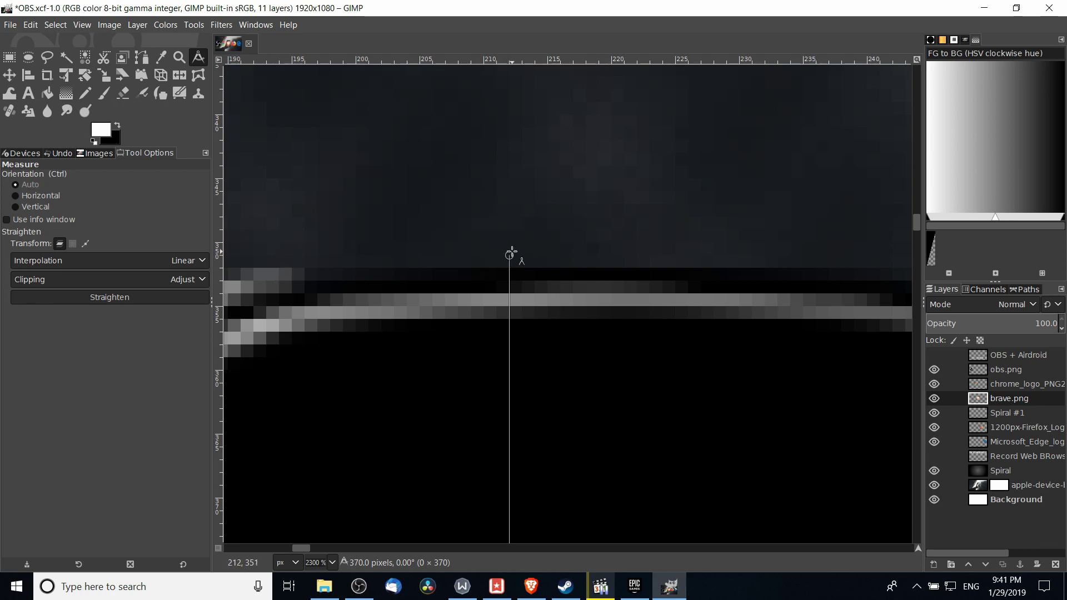
Adjust the line's endpoints until it reads 370.0 pixels at 0.00°
{"action": "left_click_drag", "start_coordinate": [508, 256], "coordinate": [508, 262]}
{"action": "scroll", "coordinate": [542, 358], "scroll_direction": "down", "scroll_amount": 3}
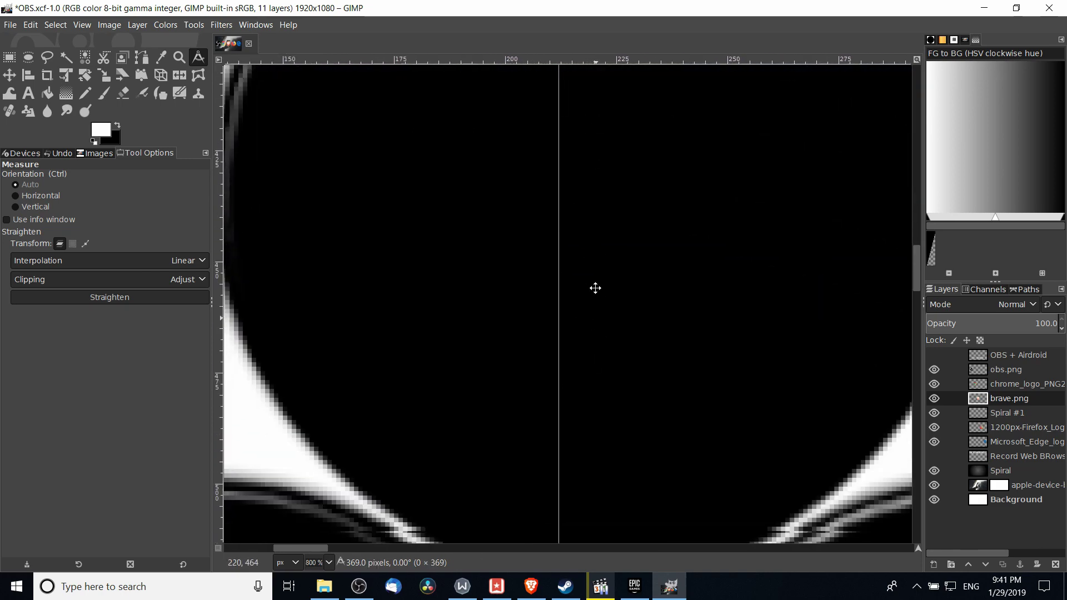
{"action": "scroll", "coordinate": [595, 139], "scroll_direction": "up", "scroll_amount": 5}
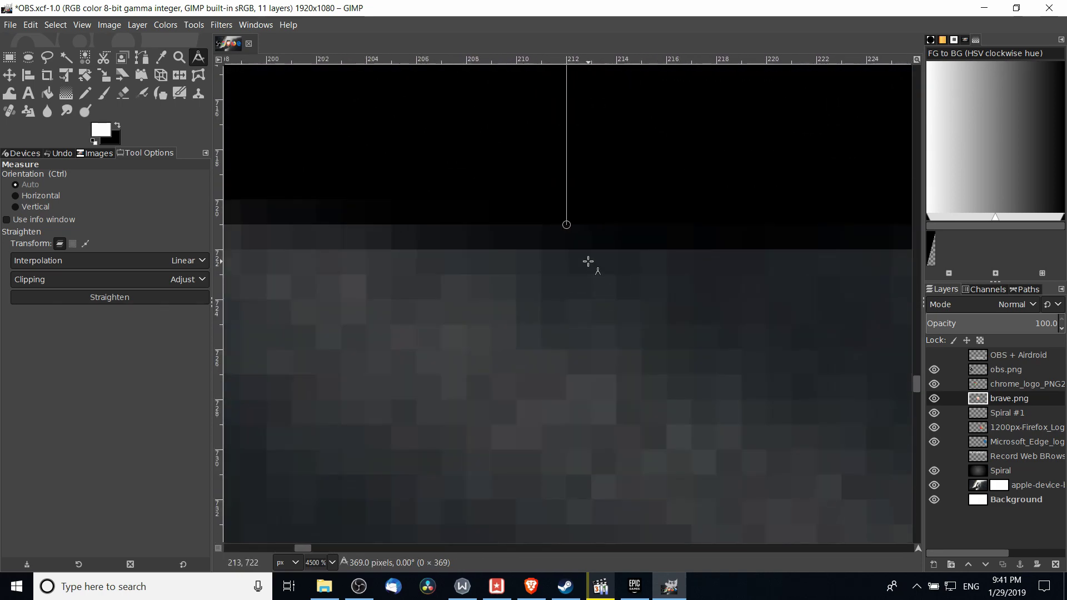
{"action": "scroll", "coordinate": [597, 237], "scroll_direction": "down", "scroll_amount": 2}
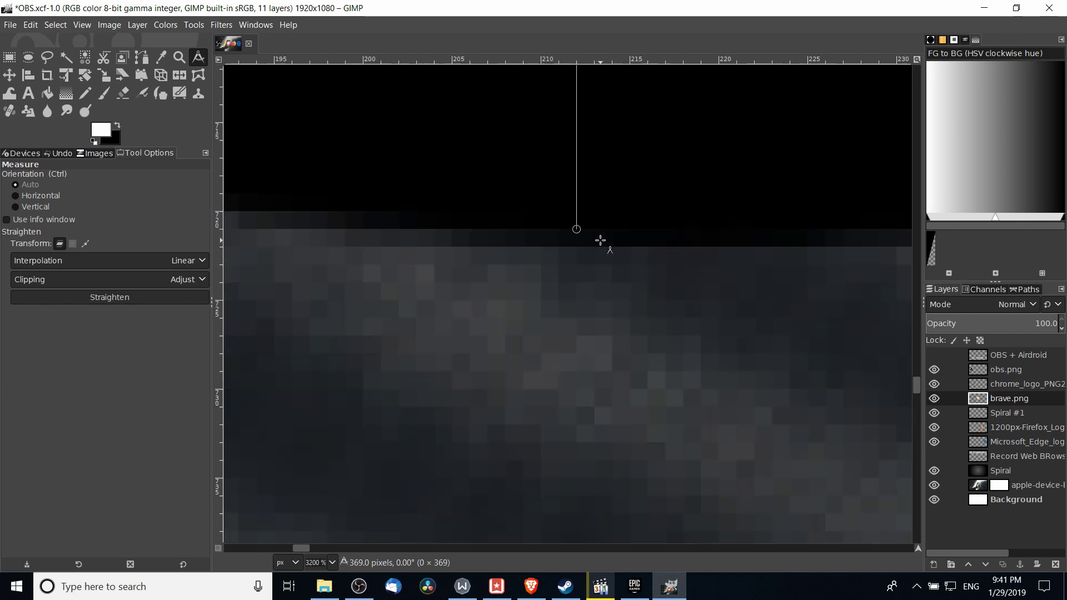
{"action": "scroll", "coordinate": [444, 238], "scroll_direction": "up", "scroll_amount": 2}
{"action": "scroll", "coordinate": [488, 241], "scroll_direction": "down", "scroll_amount": 2}
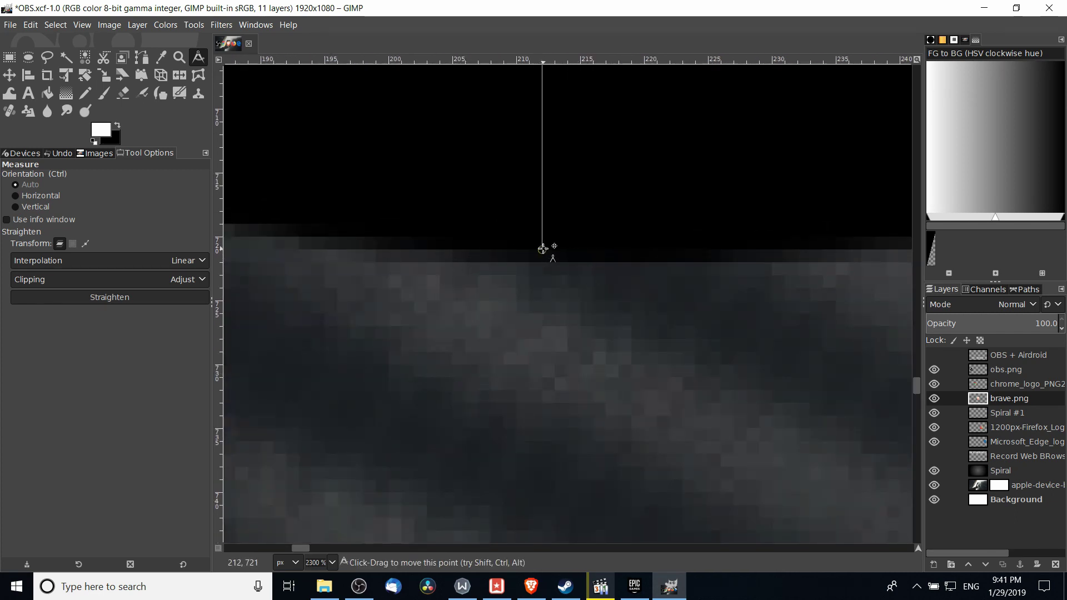
{"action": "left_click_drag", "start_coordinate": [541, 250], "coordinate": [543, 260]}
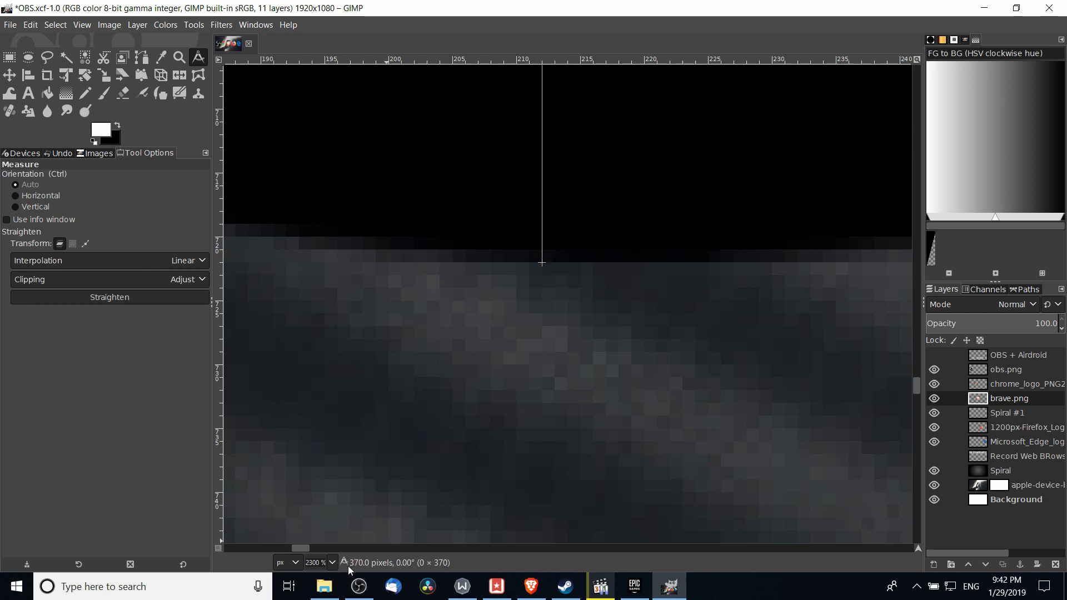
Zoom out to the whole OBS logo and reposition the measuring line's bottom end
{"action": "key", "text": "grave"}
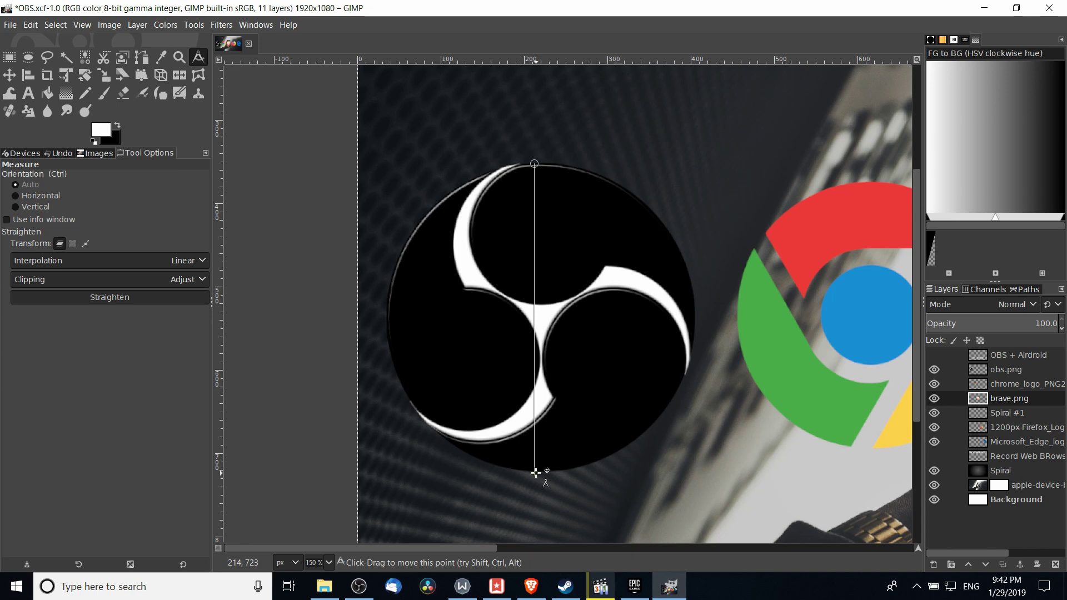
{"action": "scroll", "coordinate": [535, 473], "scroll_direction": "up", "scroll_amount": 7}
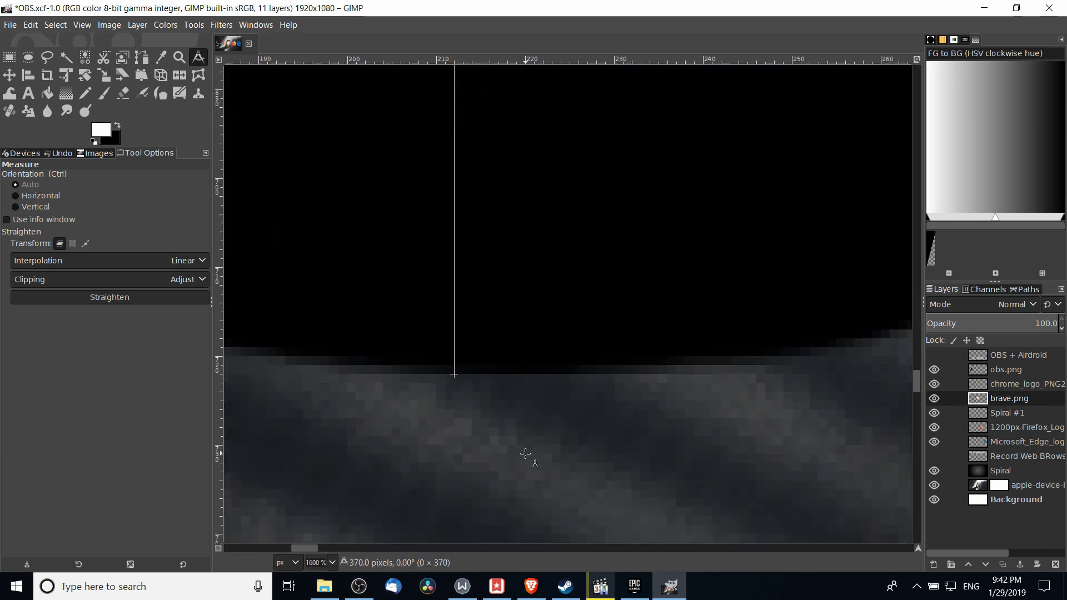
{"action": "left_click_drag", "start_coordinate": [458, 373], "coordinate": [489, 375]}
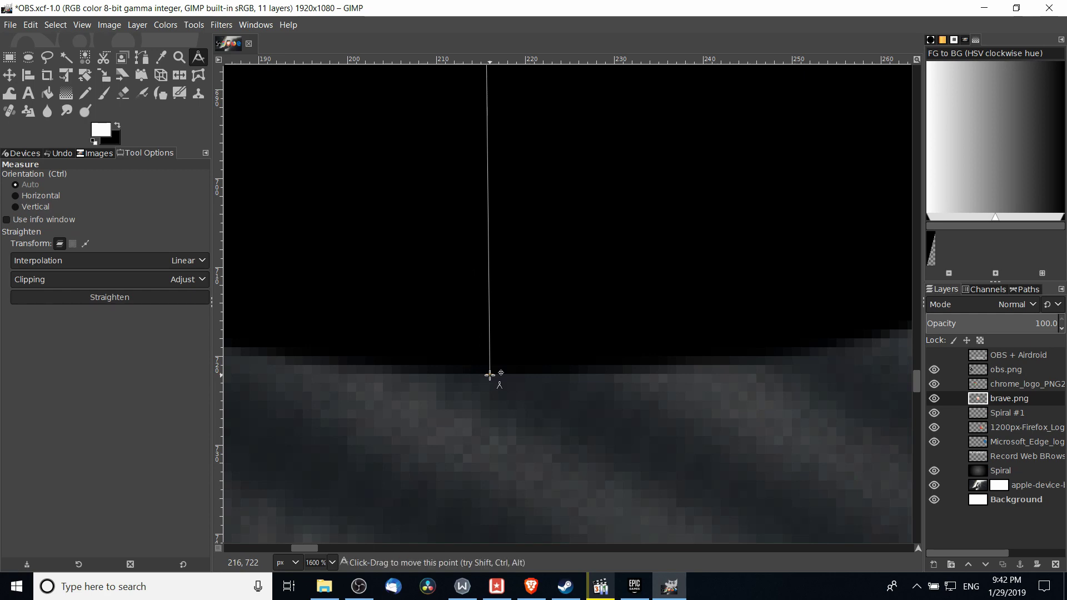
Set the top end on the circle's topmost edge, keeping 370.0 pixels at 0.00°
{"action": "scroll", "coordinate": [512, 205], "scroll_direction": "down", "scroll_amount": 4}
{"action": "scroll", "coordinate": [534, 155], "scroll_direction": "up", "scroll_amount": 3}
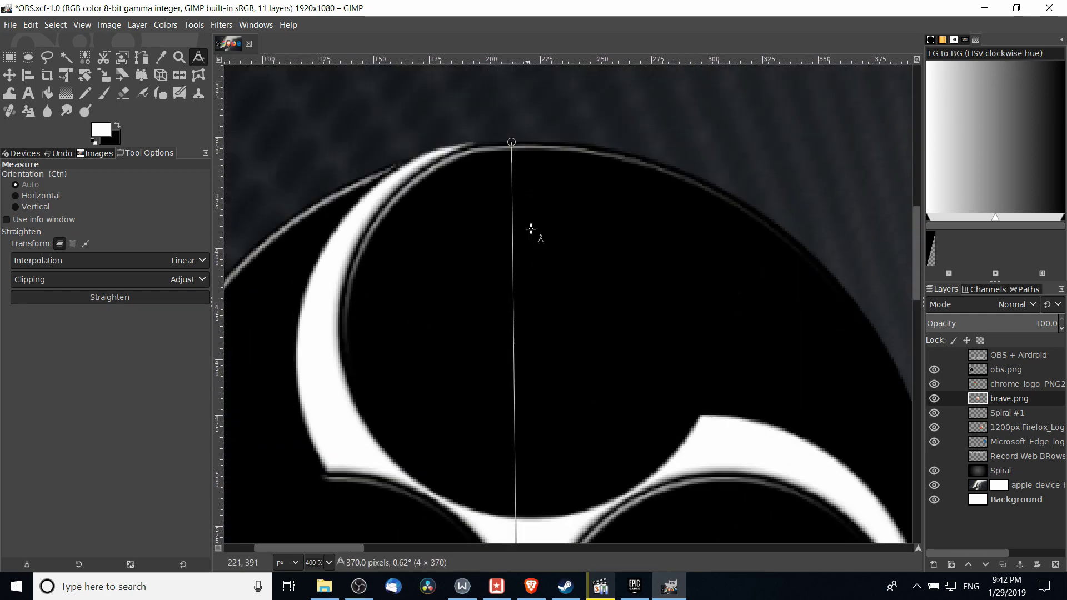
{"action": "scroll", "coordinate": [532, 212], "scroll_direction": "up", "scroll_amount": 4}
{"action": "scroll", "coordinate": [528, 274], "scroll_direction": "up", "scroll_amount": 3}
{"action": "scroll", "coordinate": [537, 287], "scroll_direction": "up", "scroll_amount": 1}
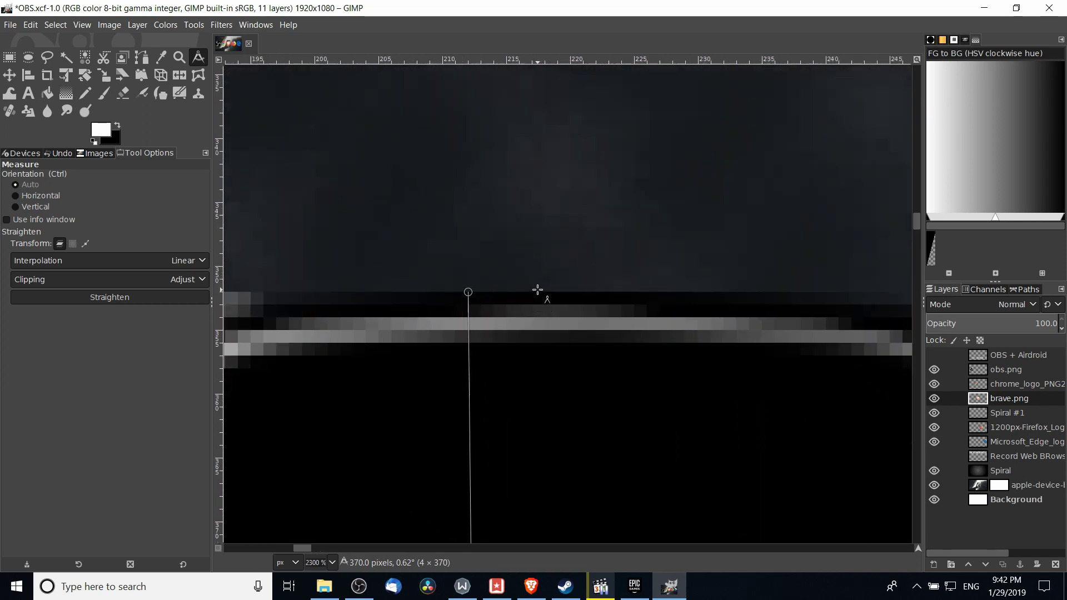
{"action": "left_click_drag", "start_coordinate": [469, 293], "coordinate": [480, 294]}
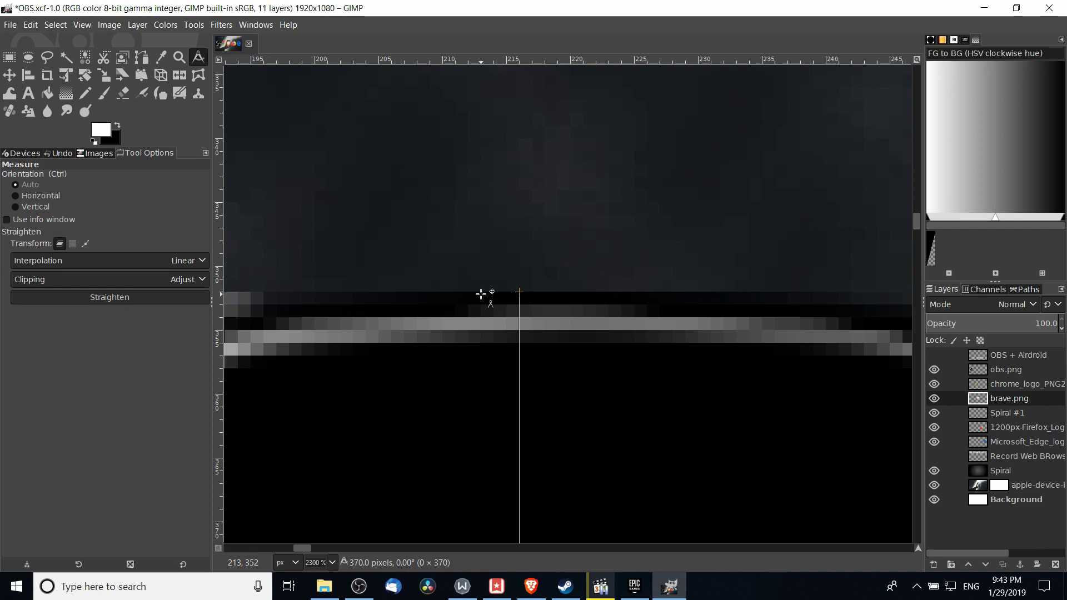
{"action": "scroll", "coordinate": [526, 341], "scroll_direction": "down", "scroll_amount": 3}
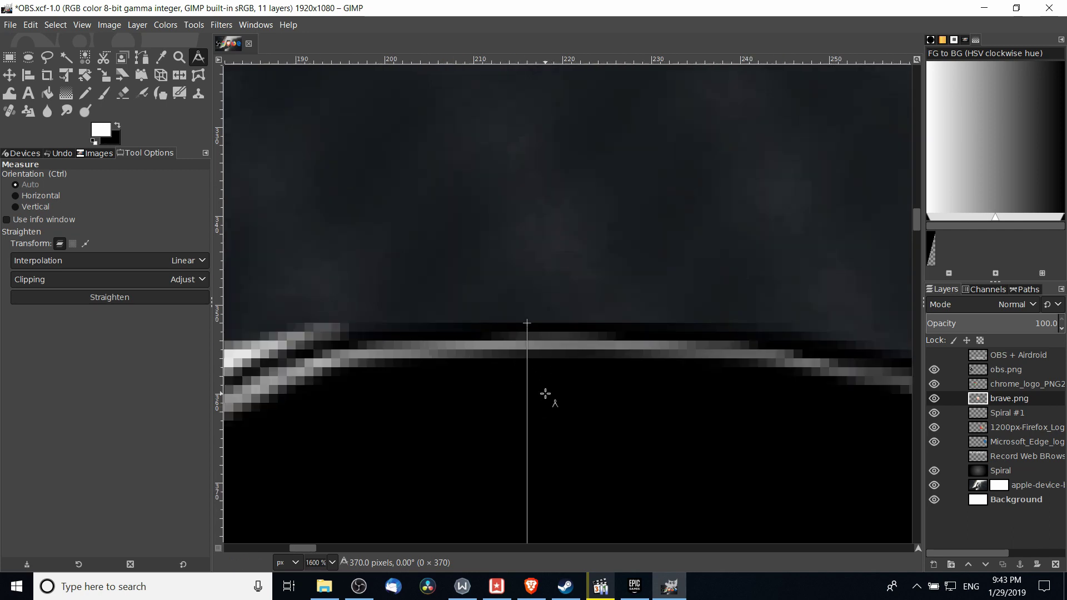
{"action": "scroll", "coordinate": [559, 439], "scroll_direction": "down", "scroll_amount": 6}
Measure horizontally from the OBS circle's left to right edge, reading 370.0 pixels at 0.00°
{"action": "scroll", "coordinate": [426, 341], "scroll_direction": "up", "scroll_amount": 1}
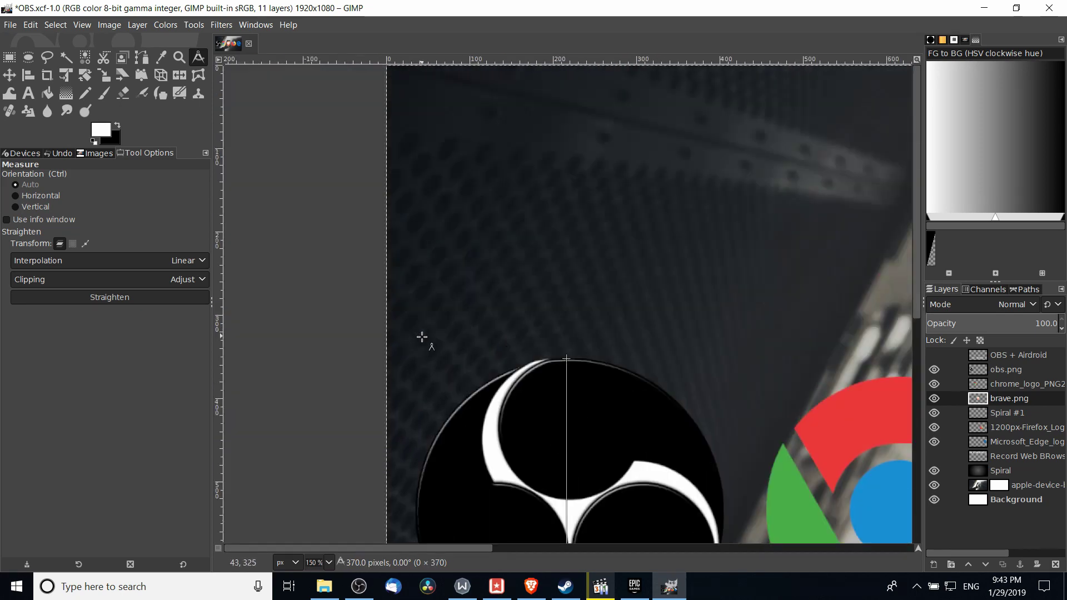
{"action": "scroll", "coordinate": [426, 340], "scroll_direction": "down", "scroll_amount": 5}
{"action": "scroll", "coordinate": [457, 278], "scroll_direction": "up", "scroll_amount": 5}
{"action": "scroll", "coordinate": [467, 434], "scroll_direction": "up", "scroll_amount": 3}
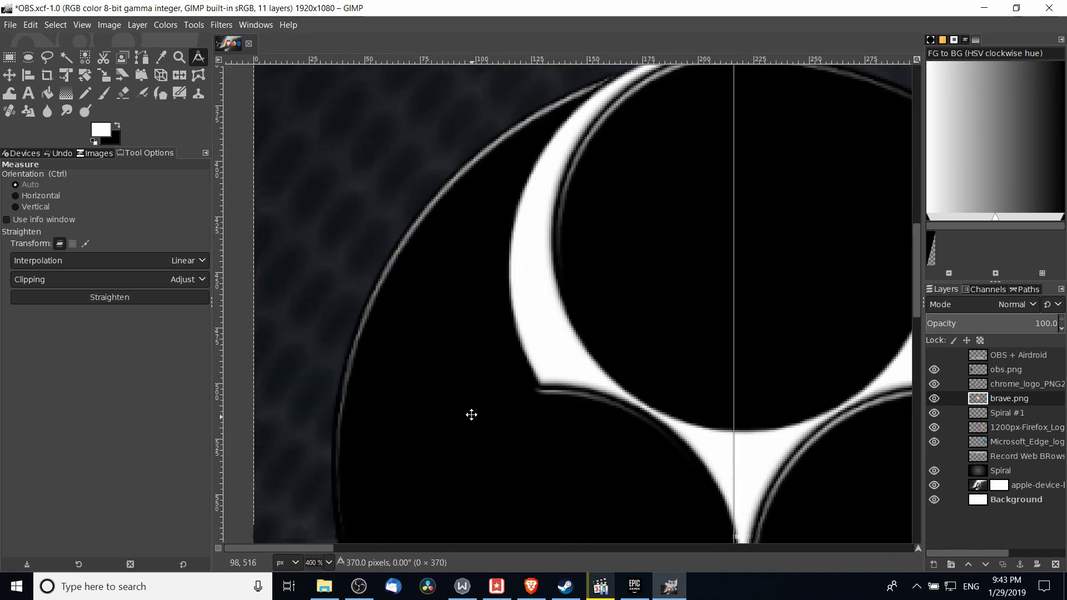
{"action": "scroll", "coordinate": [332, 275], "scroll_direction": "up", "scroll_amount": 4}
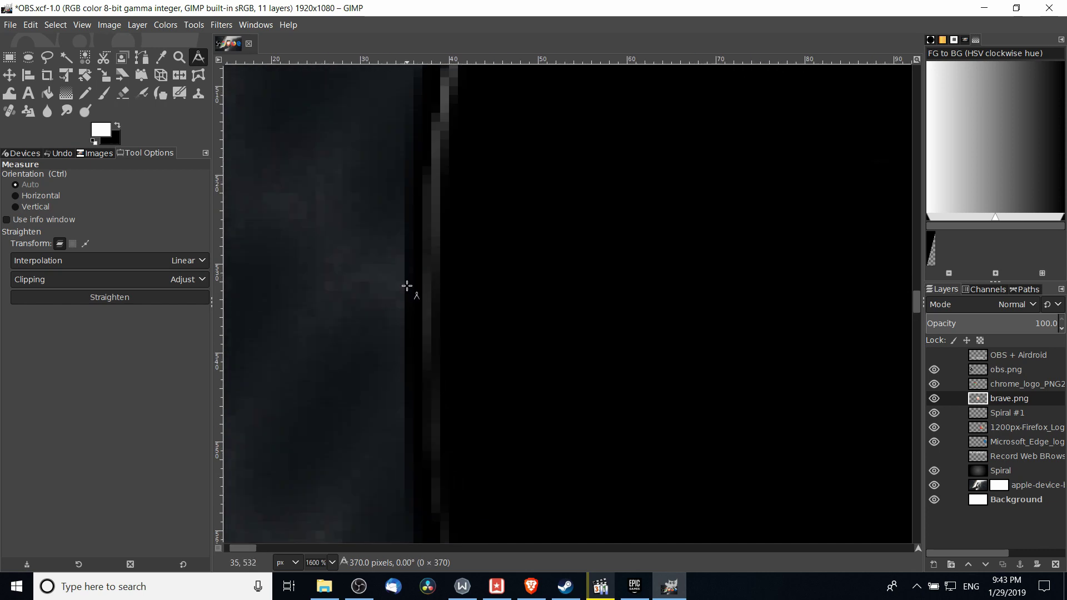
{"action": "left_click", "coordinate": [407, 281]}
{"action": "scroll", "coordinate": [407, 280], "scroll_direction": "down", "scroll_amount": 6}
{"action": "left_click_drag", "start_coordinate": [406, 280], "coordinate": [608, 313]}
{"action": "scroll", "coordinate": [821, 263], "scroll_direction": "up", "scroll_amount": 10}
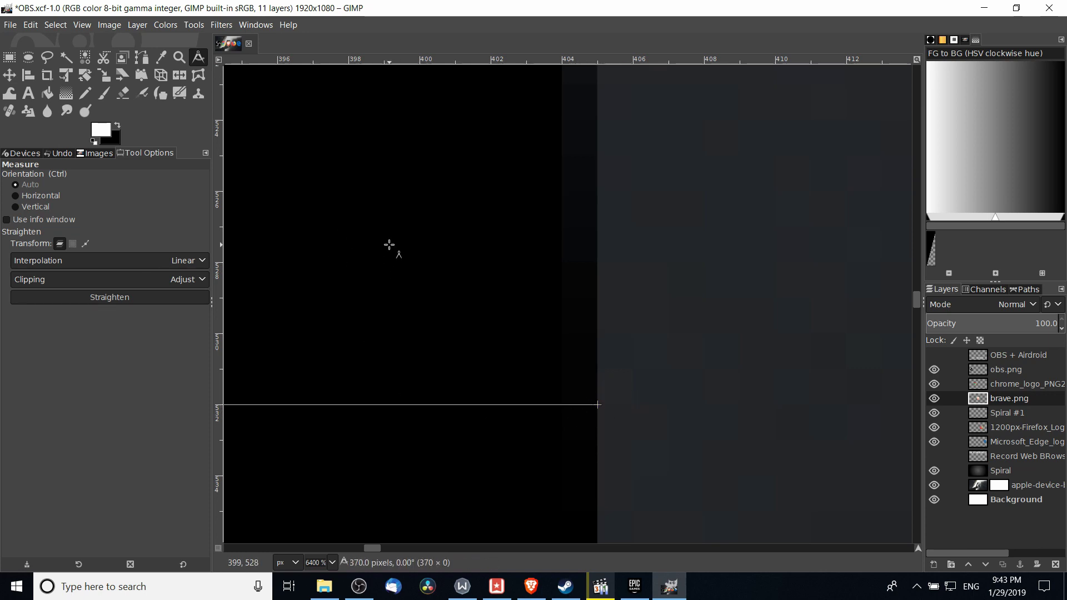
{"action": "scroll", "coordinate": [391, 244], "scroll_direction": "down", "scroll_amount": 9}
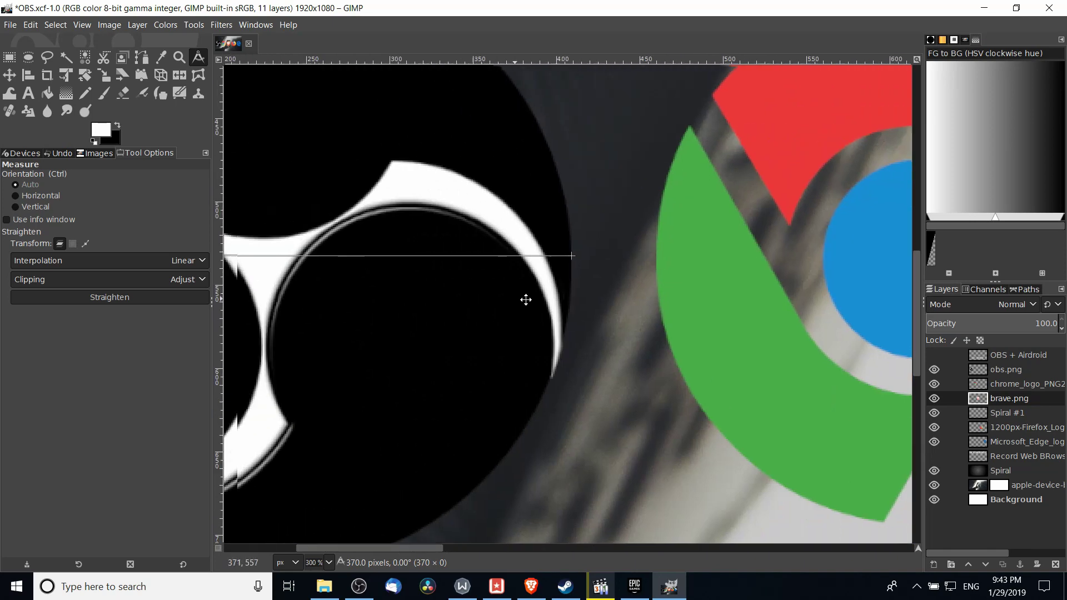
{"action": "scroll", "coordinate": [480, 300], "scroll_direction": "down", "scroll_amount": 3}
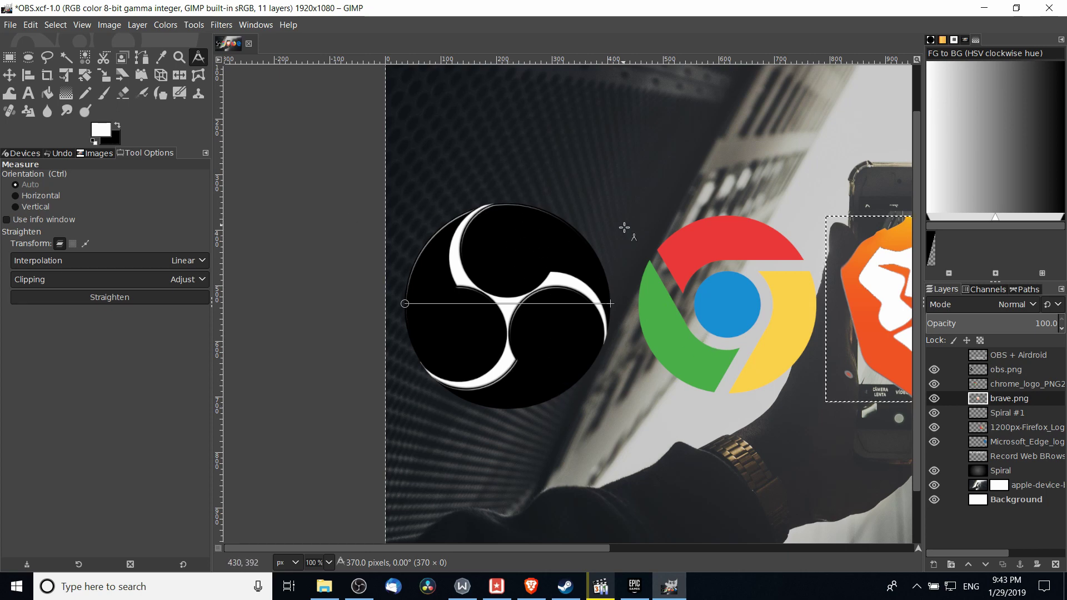
{"action": "scroll", "coordinate": [678, 339], "scroll_direction": "down", "scroll_amount": 1}
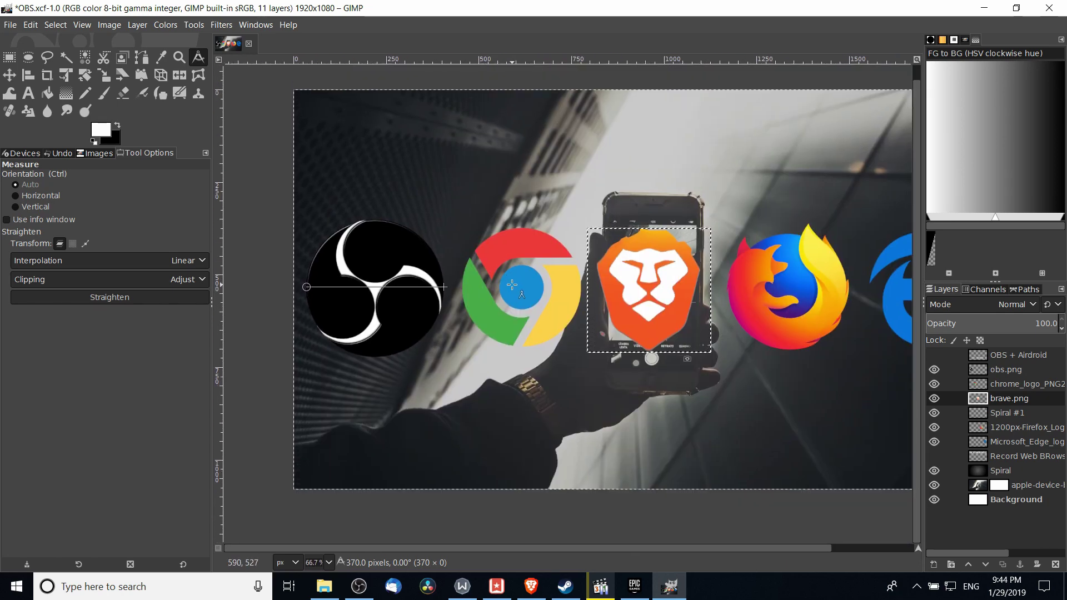
Zoom into the Chrome logo and draw a first measuring line along the green segment's edge
{"action": "scroll", "coordinate": [512, 285], "scroll_direction": "up", "scroll_amount": 1}
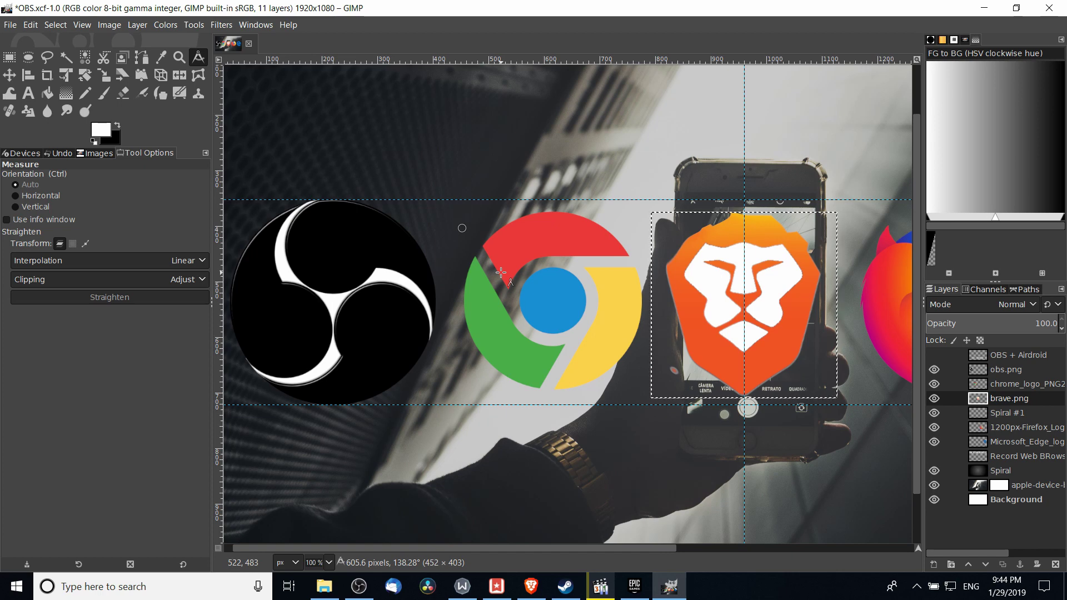
{"action": "scroll", "coordinate": [545, 318], "scroll_direction": "up", "scroll_amount": 3}
{"action": "scroll", "coordinate": [446, 301], "scroll_direction": "up", "scroll_amount": 1}
{"action": "scroll", "coordinate": [445, 300], "scroll_direction": "left", "scroll_amount": 2}
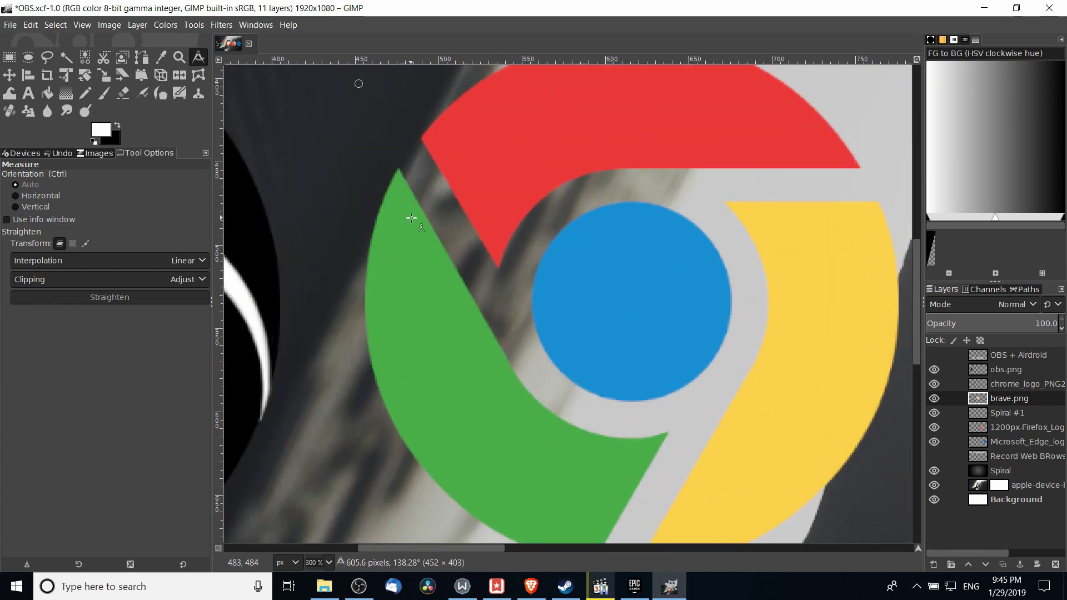
{"action": "scroll", "coordinate": [408, 171], "scroll_direction": "up", "scroll_amount": 3}
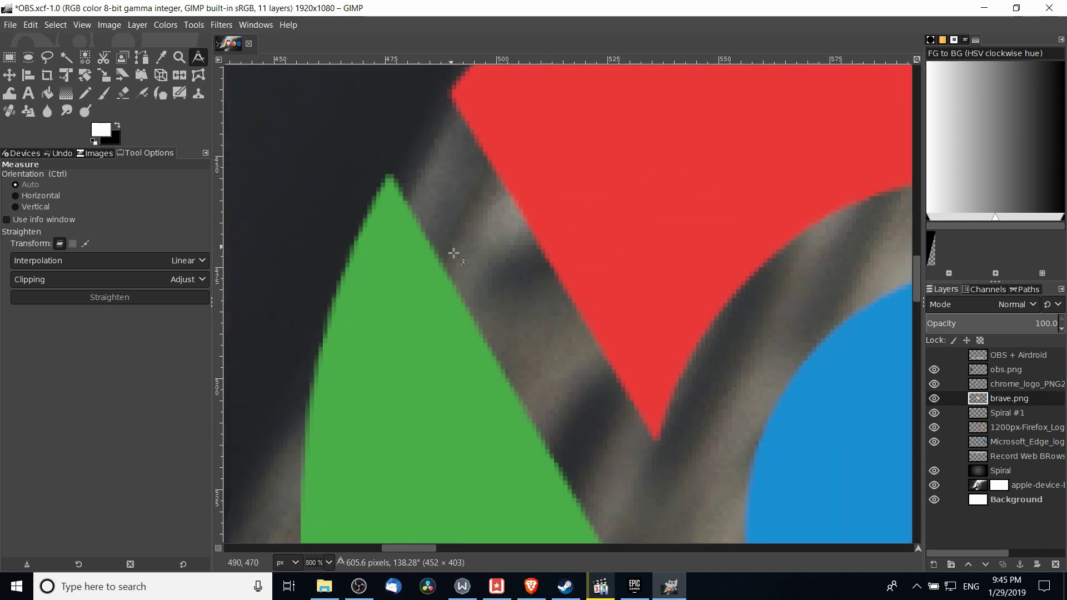
{"action": "scroll", "coordinate": [453, 264], "scroll_direction": "up", "scroll_amount": 1}
{"action": "scroll", "coordinate": [383, 172], "scroll_direction": "up", "scroll_amount": 1}
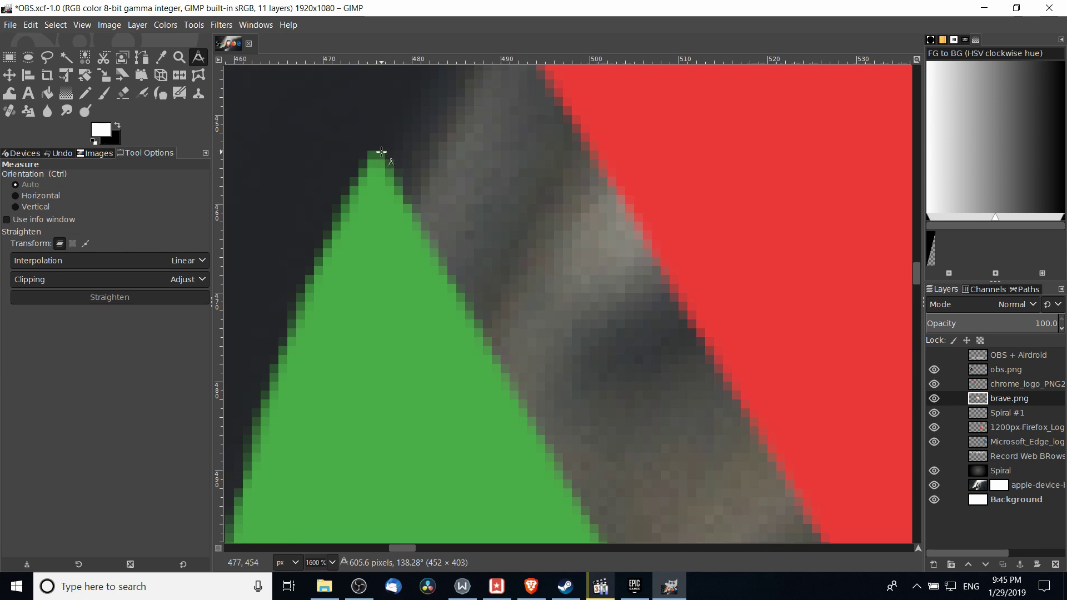
{"action": "left_click_drag", "start_coordinate": [380, 151], "coordinate": [452, 308]}
Re-measure from the green segment's tip along its straight edge: 106.2 pixels at 29.95°
{"action": "scroll", "coordinate": [442, 308], "scroll_direction": "up", "scroll_amount": 3}
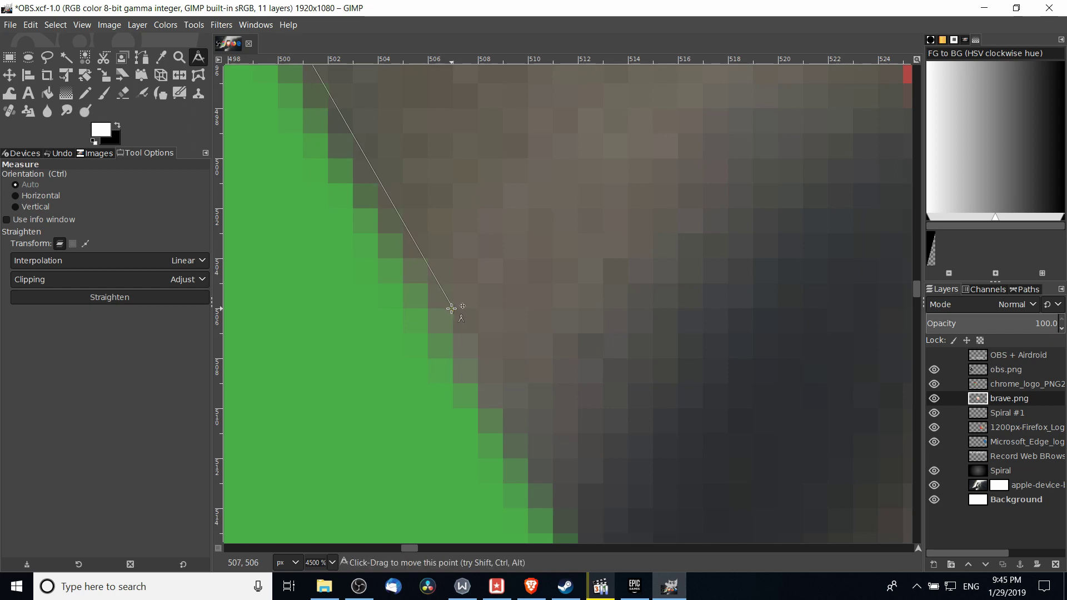
{"action": "scroll", "coordinate": [469, 331], "scroll_direction": "down", "scroll_amount": 6}
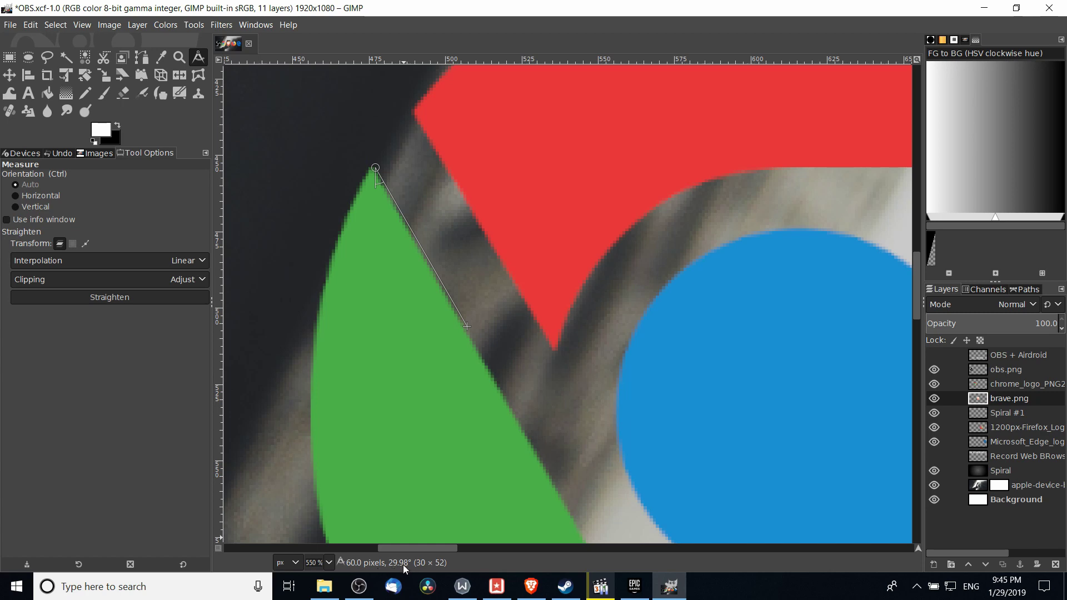
{"action": "scroll", "coordinate": [389, 514], "scroll_direction": "up", "scroll_amount": 1}
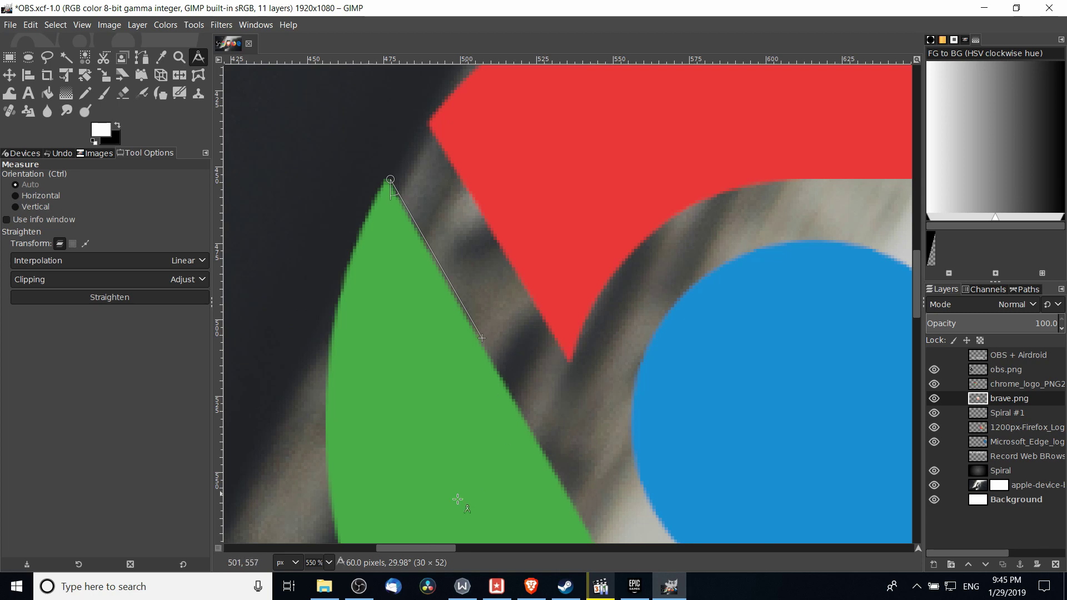
{"action": "scroll", "coordinate": [392, 164], "scroll_direction": "up", "scroll_amount": 4, "text": "ctrl"}
{"action": "scroll", "coordinate": [406, 243], "scroll_direction": "down", "scroll_amount": 1, "text": "ctrl"}
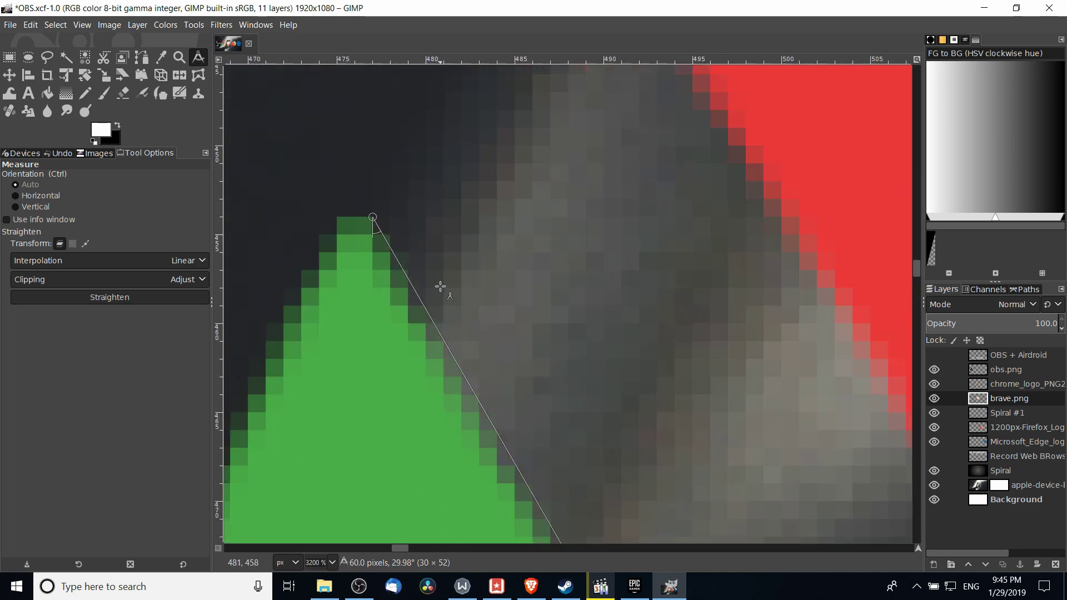
{"action": "scroll", "coordinate": [382, 219], "scroll_direction": "down", "scroll_amount": 1, "text": "ctrl"}
{"action": "left_click", "coordinate": [414, 92]}
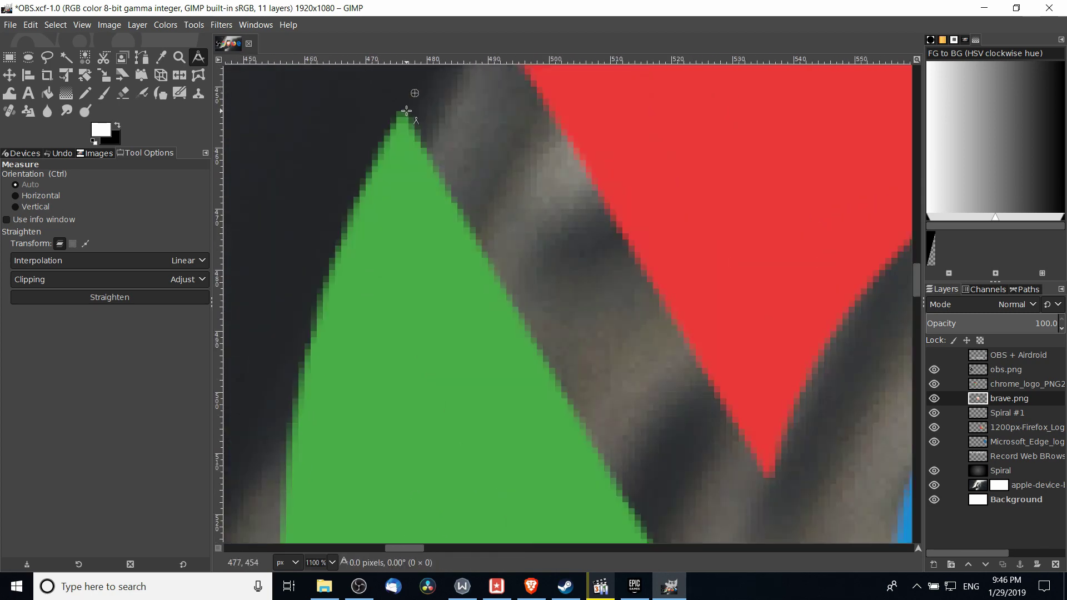
{"action": "left_click_drag", "start_coordinate": [409, 111], "coordinate": [463, 406]}
{"action": "scroll", "coordinate": [464, 406], "scroll_direction": "up", "scroll_amount": 2}
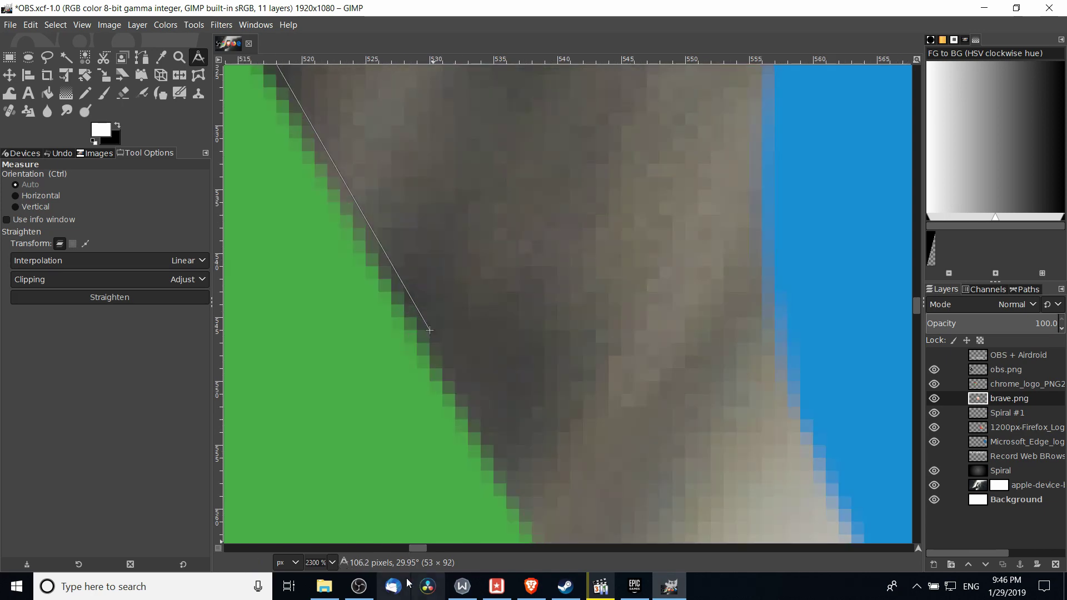
{"action": "scroll", "coordinate": [448, 460], "scroll_direction": "down", "scroll_amount": 4}
{"action": "scroll", "coordinate": [448, 460], "scroll_direction": "down", "scroll_amount": 6}
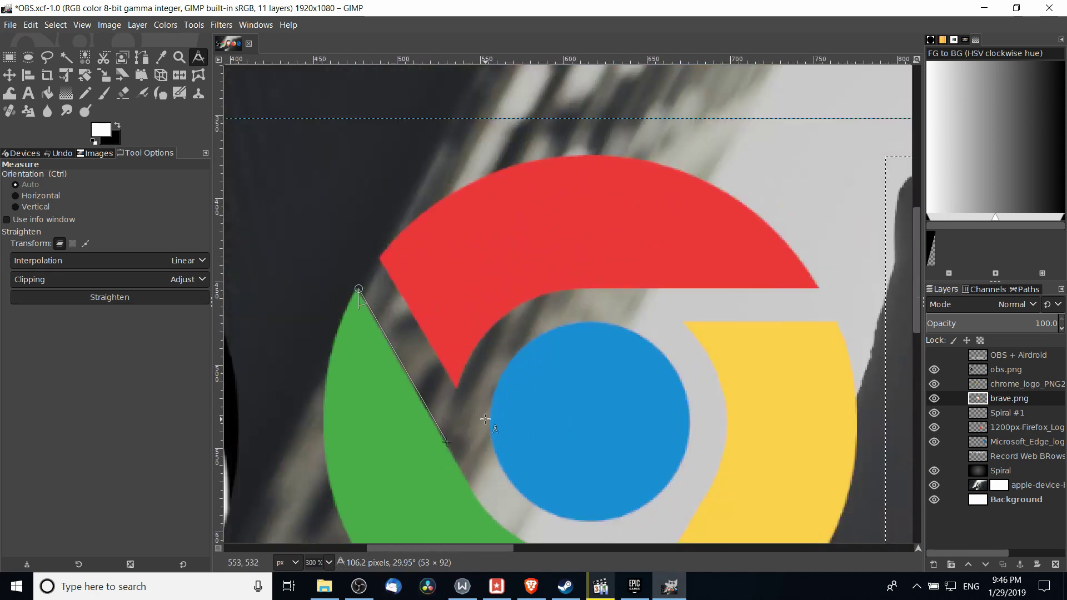
Zoom into the Firefox logo's top and measure its orange upper edge: 25.1 pixels at 28.61°
{"action": "scroll", "coordinate": [562, 240], "scroll_direction": "up", "scroll_amount": 3}
{"action": "scroll", "coordinate": [561, 241], "scroll_direction": "up", "scroll_amount": 6}
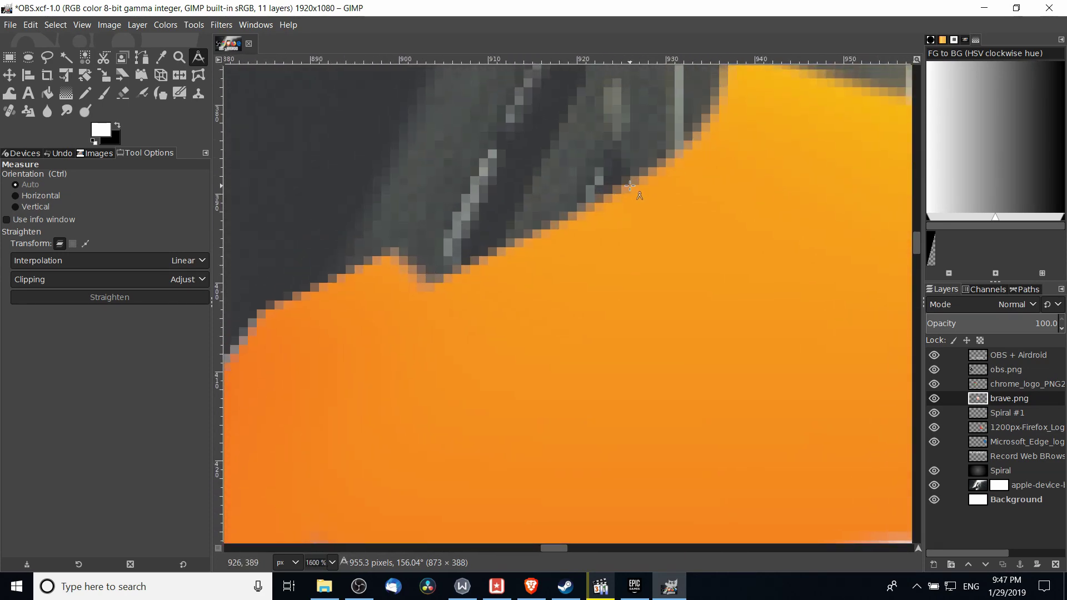
{"action": "scroll", "coordinate": [714, 116], "scroll_direction": "up", "scroll_amount": 1}
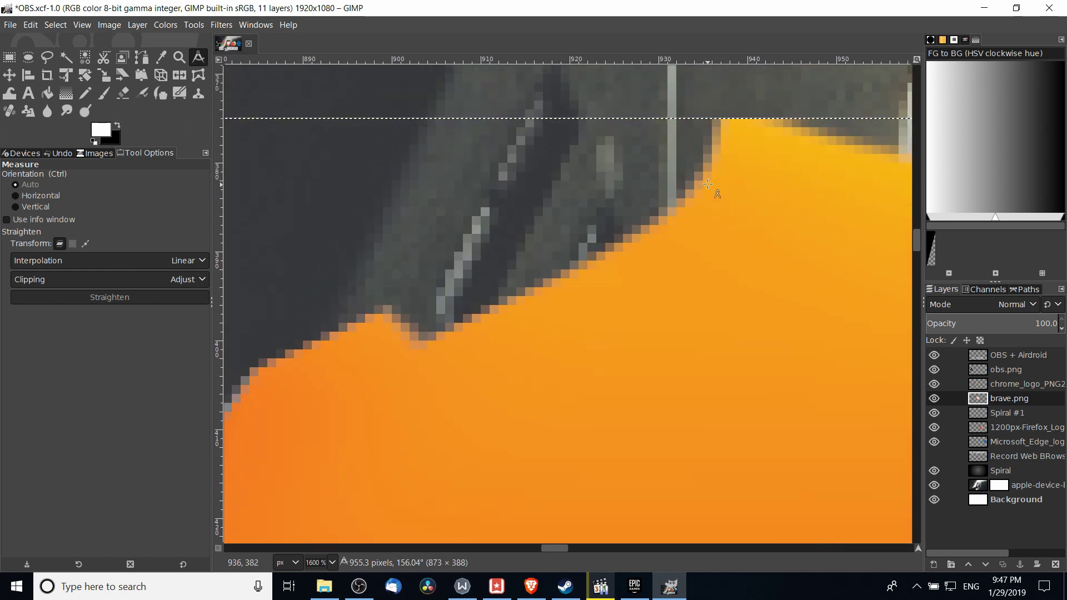
{"action": "left_click_drag", "start_coordinate": [456, 332], "coordinate": [466, 305]}
{"action": "scroll", "coordinate": [467, 305], "scroll_direction": "up", "scroll_amount": 1, "text": "ctrl"}
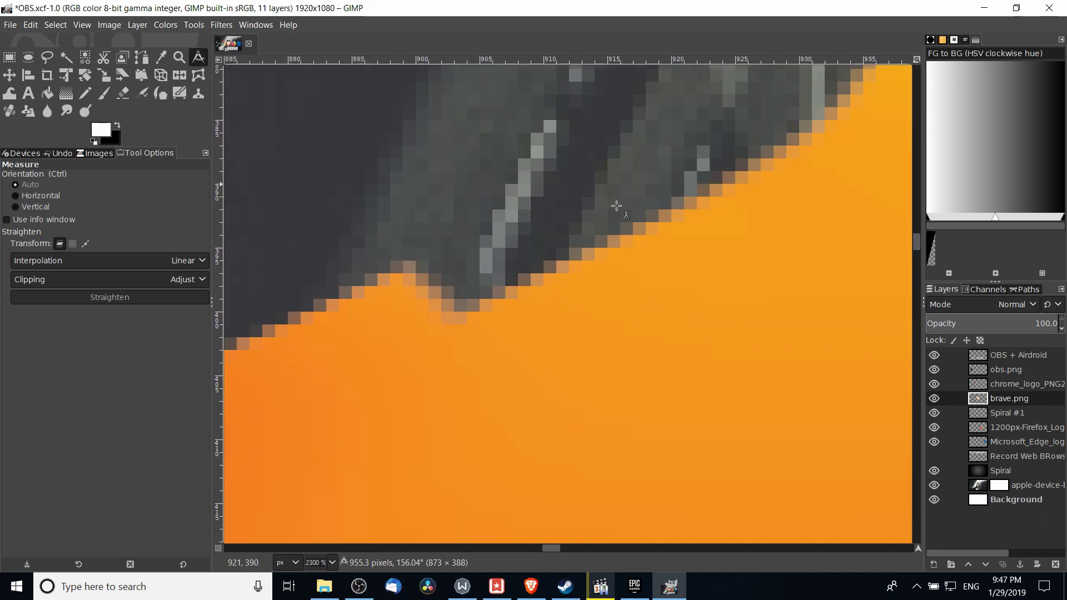
{"action": "scroll", "coordinate": [389, 344], "scroll_direction": "left", "scroll_amount": 1}
{"action": "scroll", "coordinate": [361, 358], "scroll_direction": "up", "scroll_amount": 1, "text": "ctrl"}
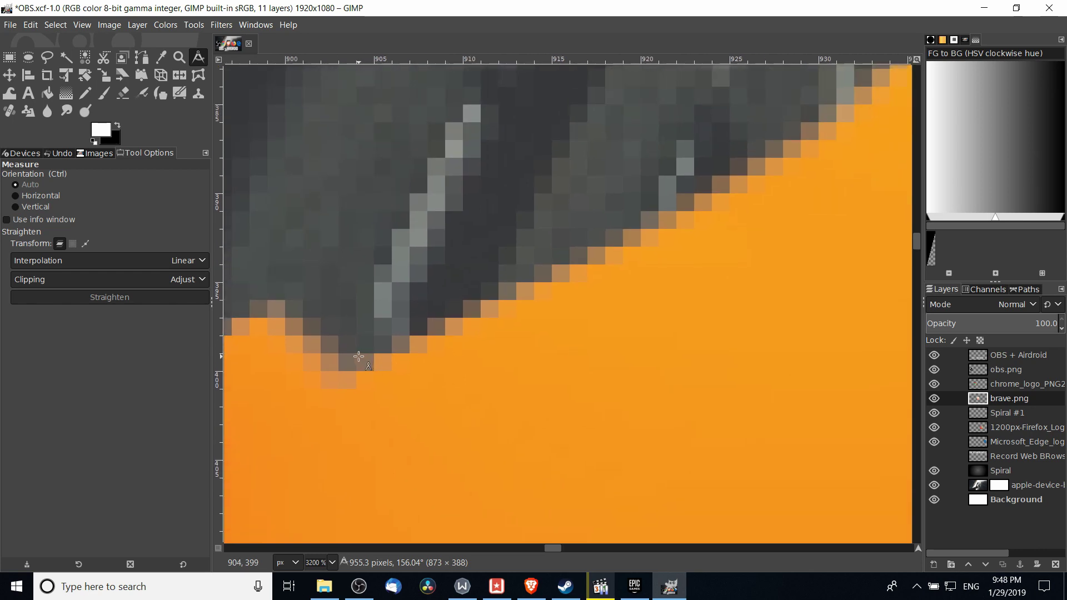
{"action": "left_click", "coordinate": [358, 353]}
{"action": "left_click_drag", "start_coordinate": [361, 354], "coordinate": [766, 136]}
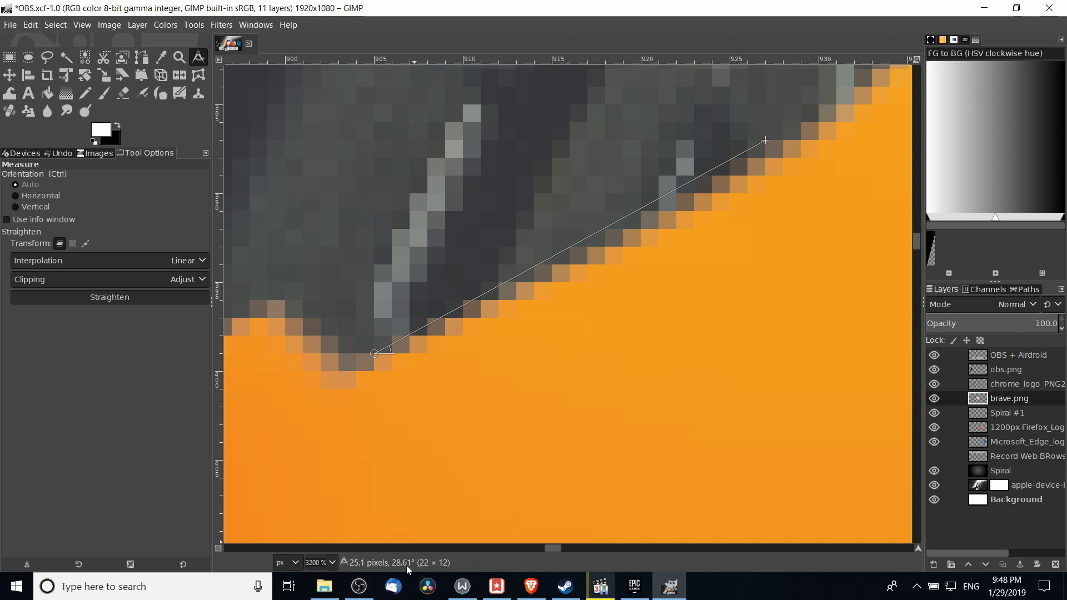
{"action": "scroll", "coordinate": [448, 381], "scroll_direction": "up", "scroll_amount": 1}
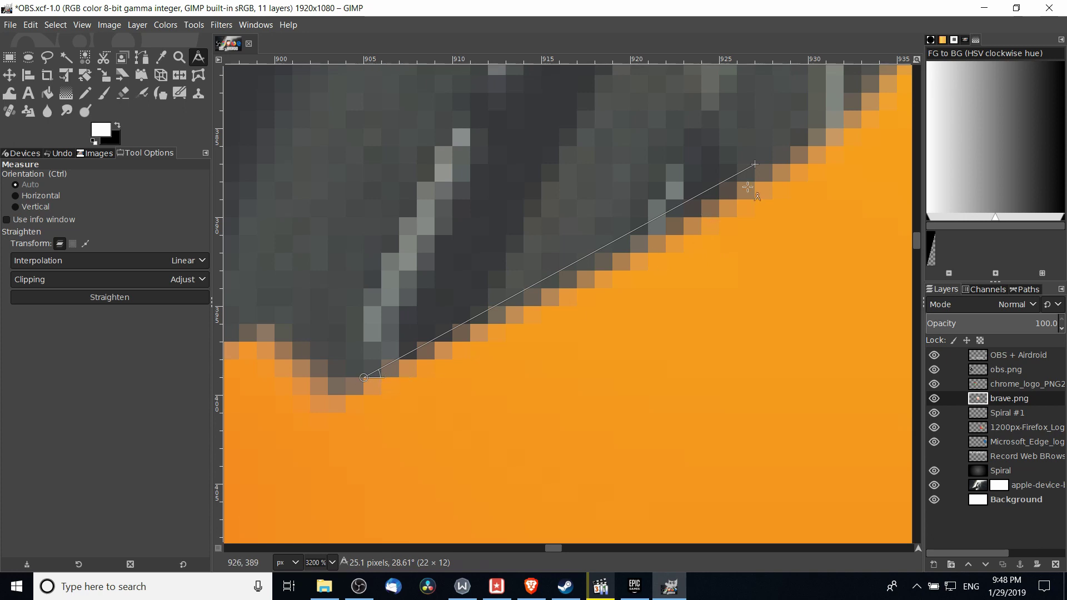
Re-measure the orange edge from its upper end down-left, again 25.1 pixels at 28.61°
{"action": "left_click", "coordinate": [754, 163]}
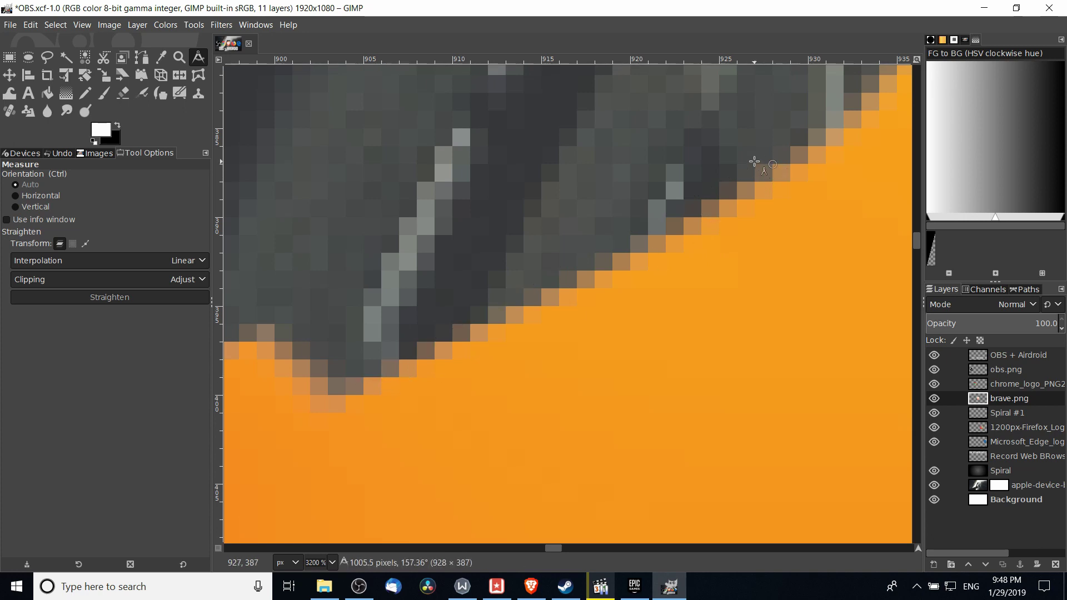
{"action": "left_click_drag", "start_coordinate": [754, 162], "coordinate": [361, 377]}
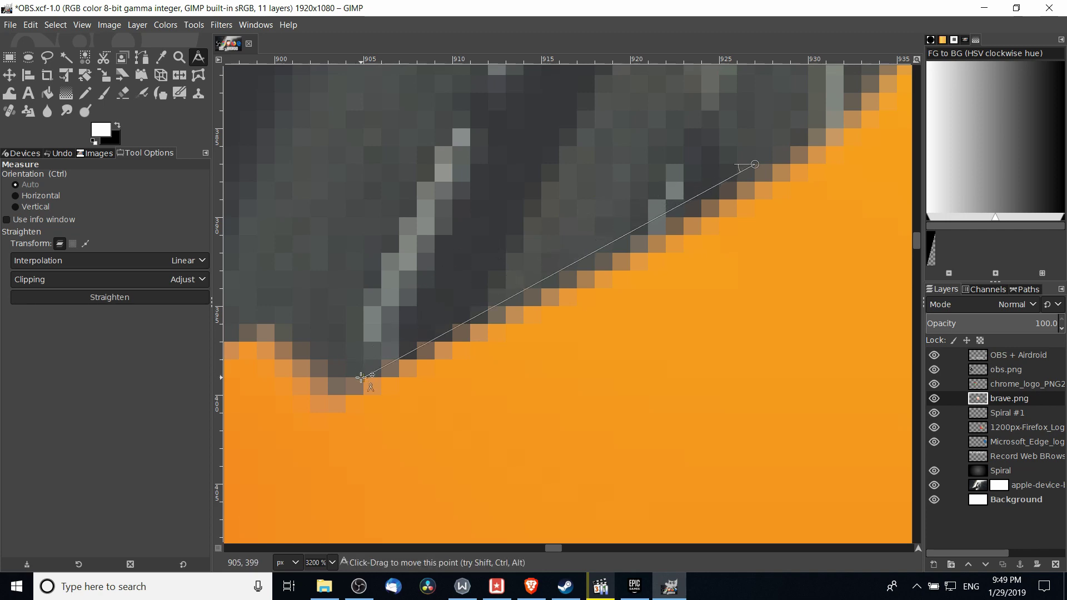